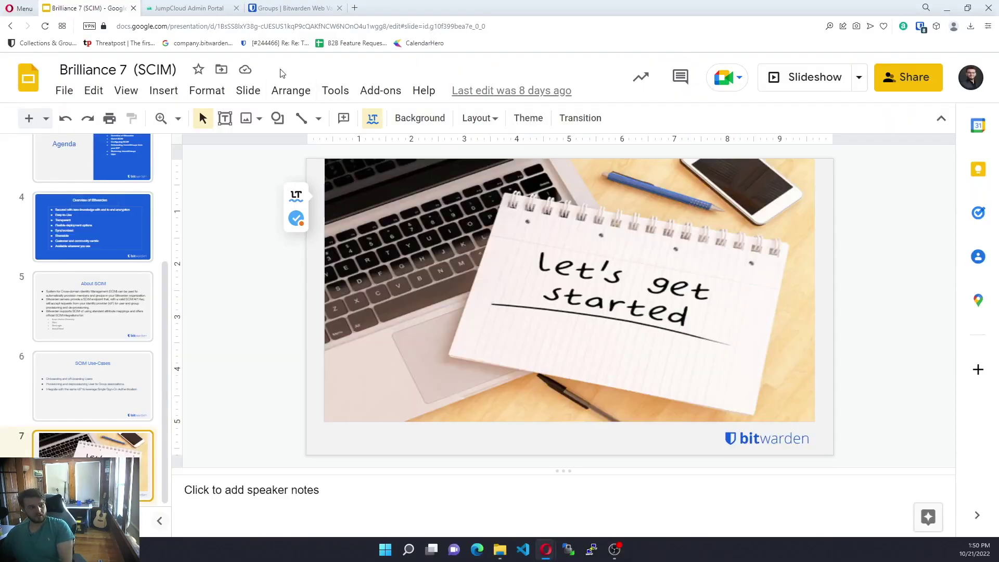
Step: Log out of the Bitwarden web vault and log back in with the master password
left_click(288, 9)
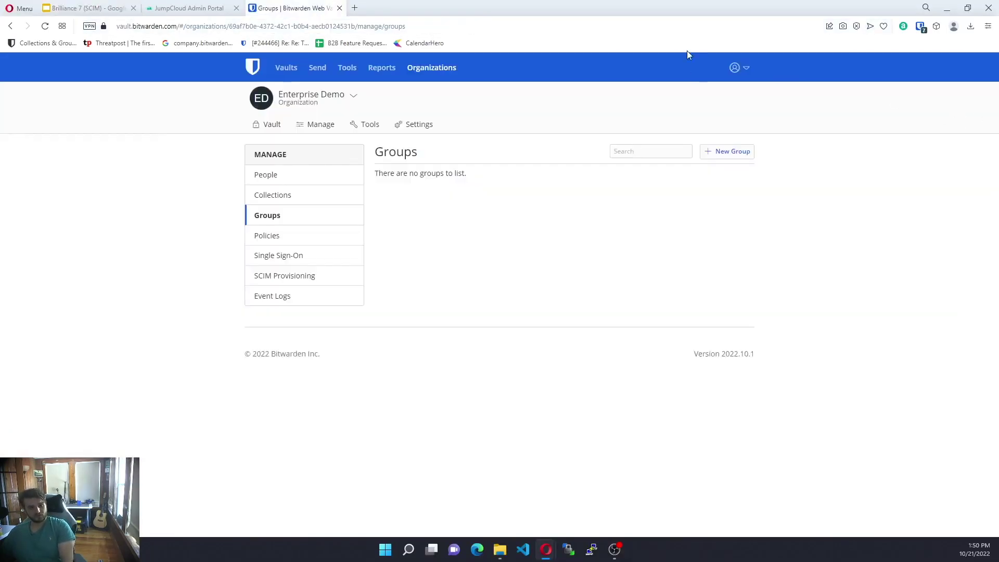
left_click(747, 68)
left_click(775, 181)
key("ctrl+v")
left_click(474, 281)
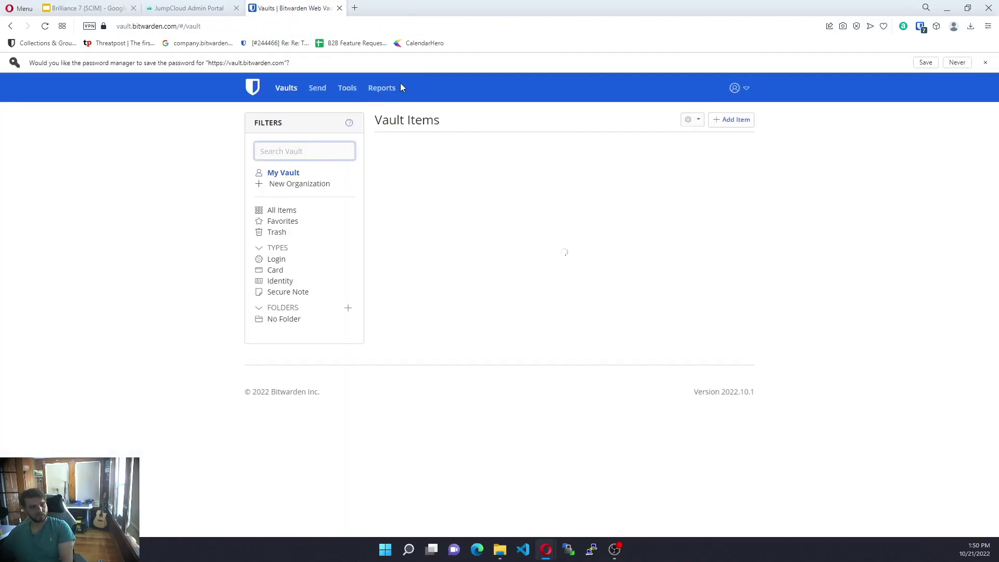
Step: Enable and save SCIM provisioning for the Enterprise Demo organization to generate its URL and API key
left_click(432, 91)
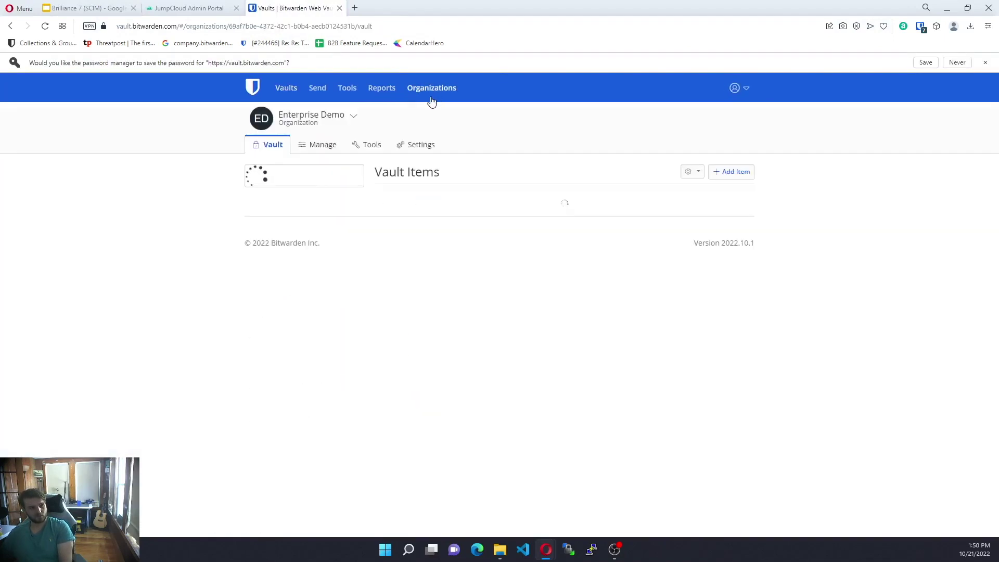
left_click(319, 143)
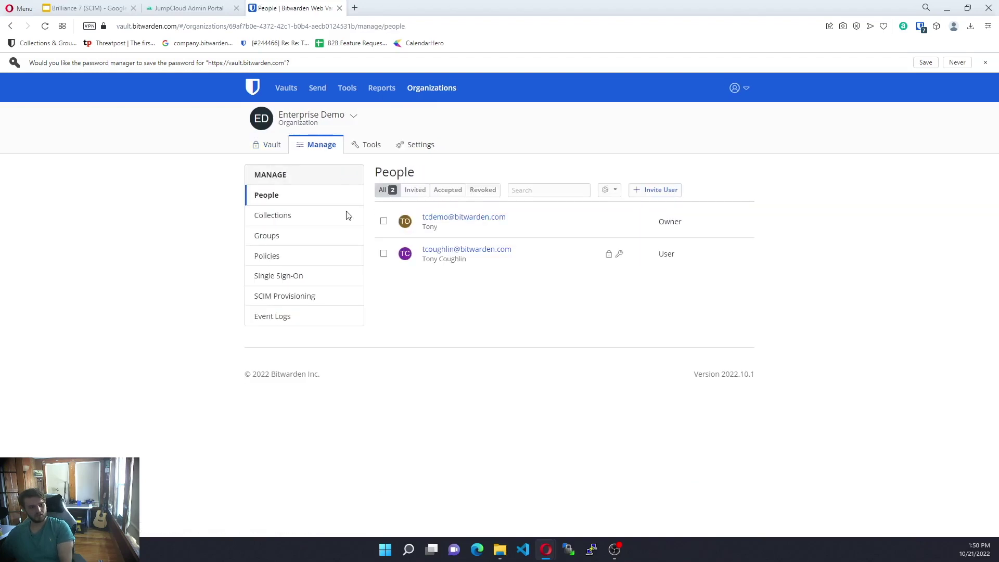
left_click(295, 297)
left_click(378, 212)
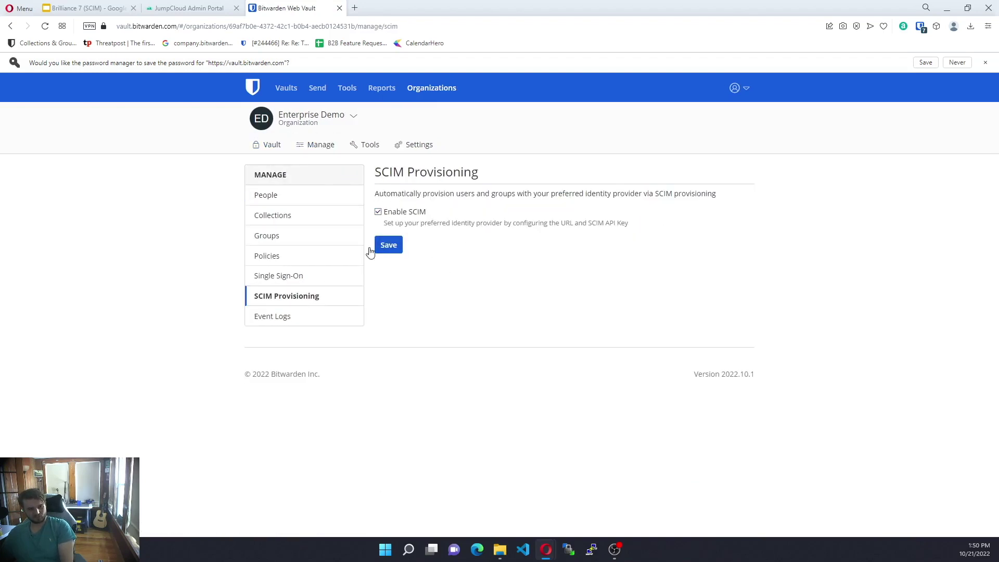
left_click(397, 247)
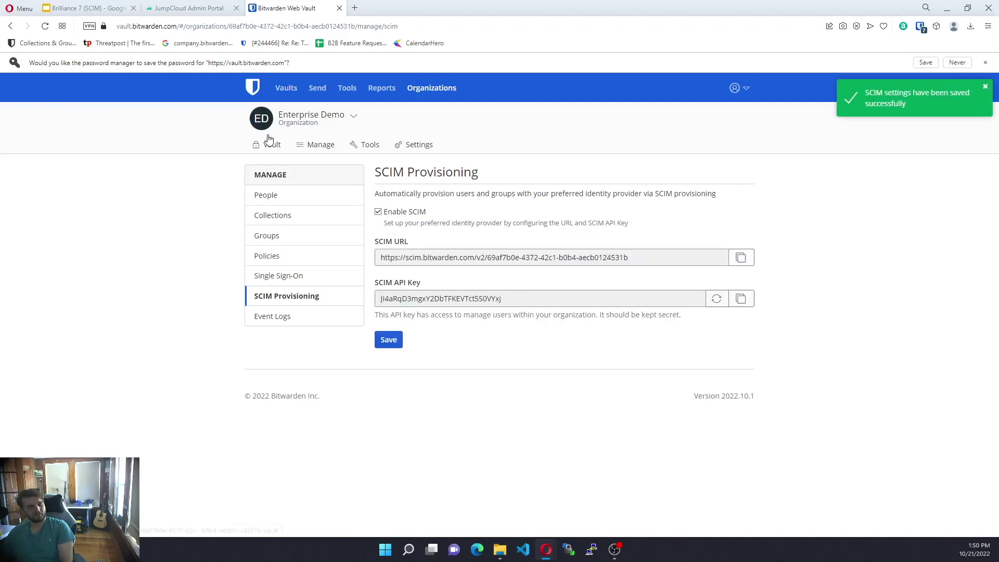
left_click(190, 9)
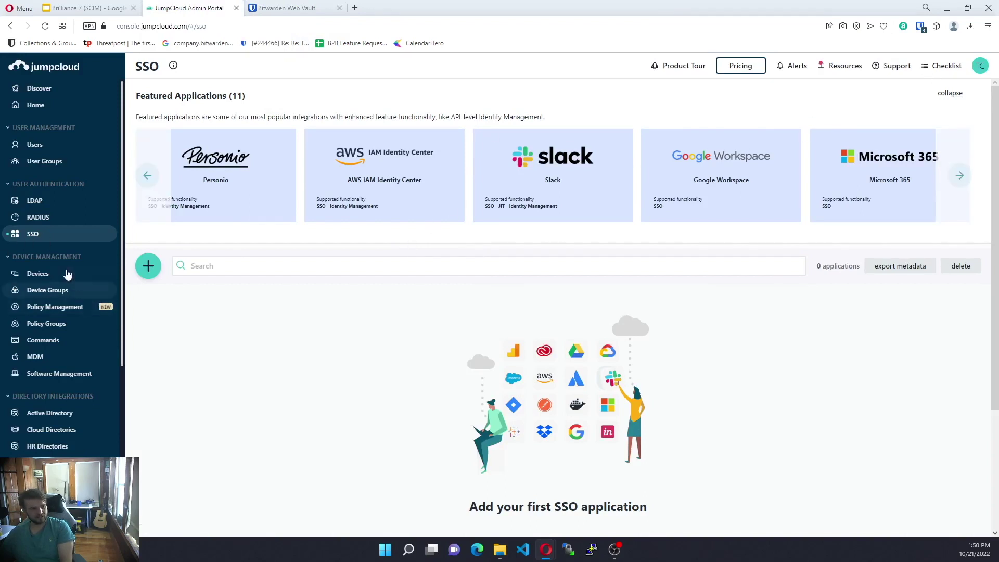
Step: Add the Bitwarden application from the SSO catalogue, labelled 'Bitwarden SCIM', and activate it
left_click(149, 267)
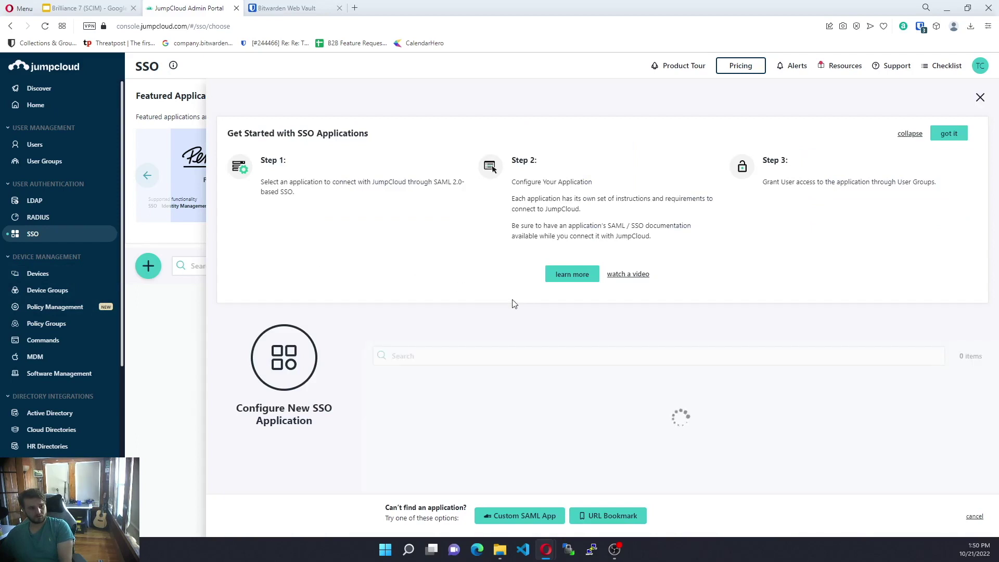
left_click(489, 360)
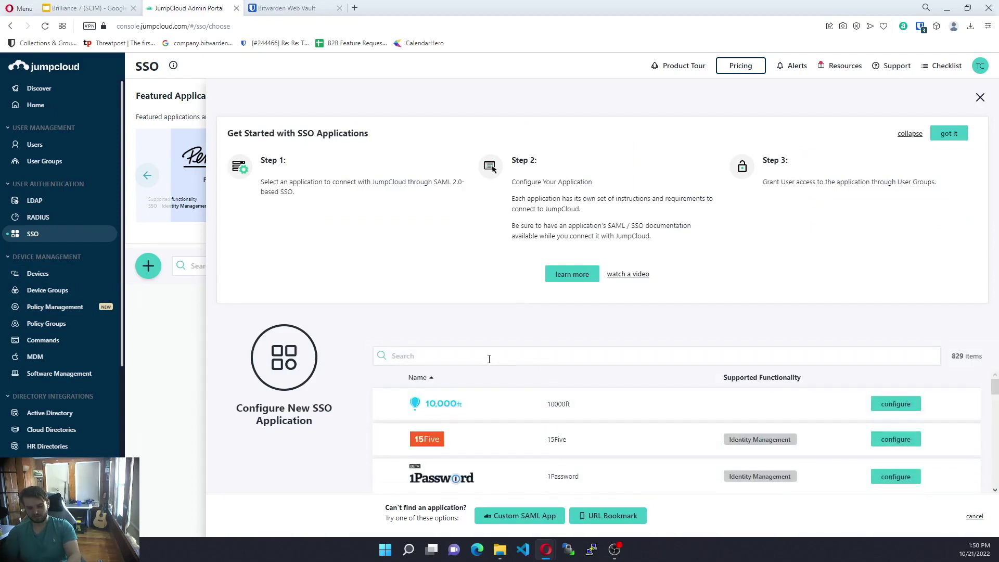
type("bitwarden")
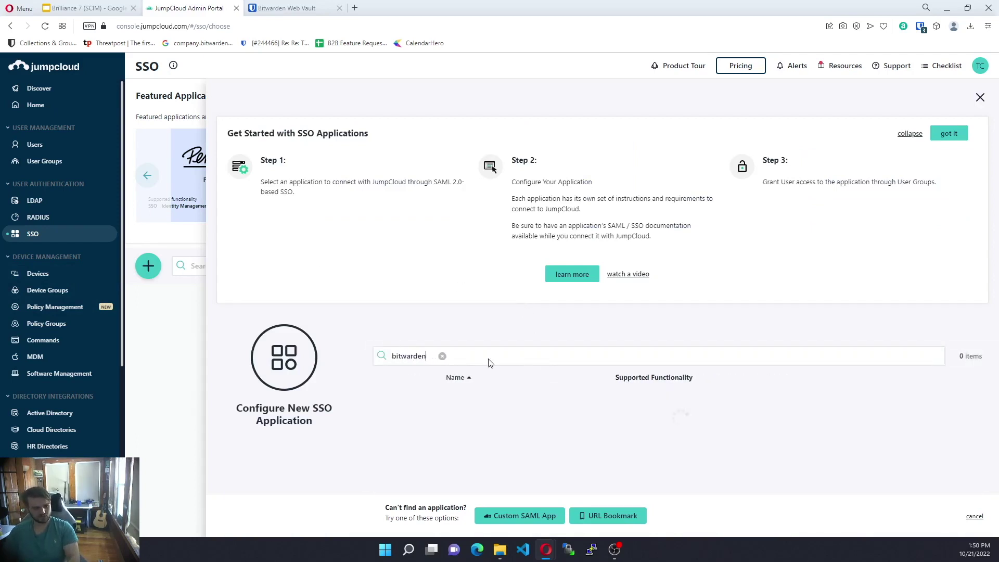
left_click(872, 409)
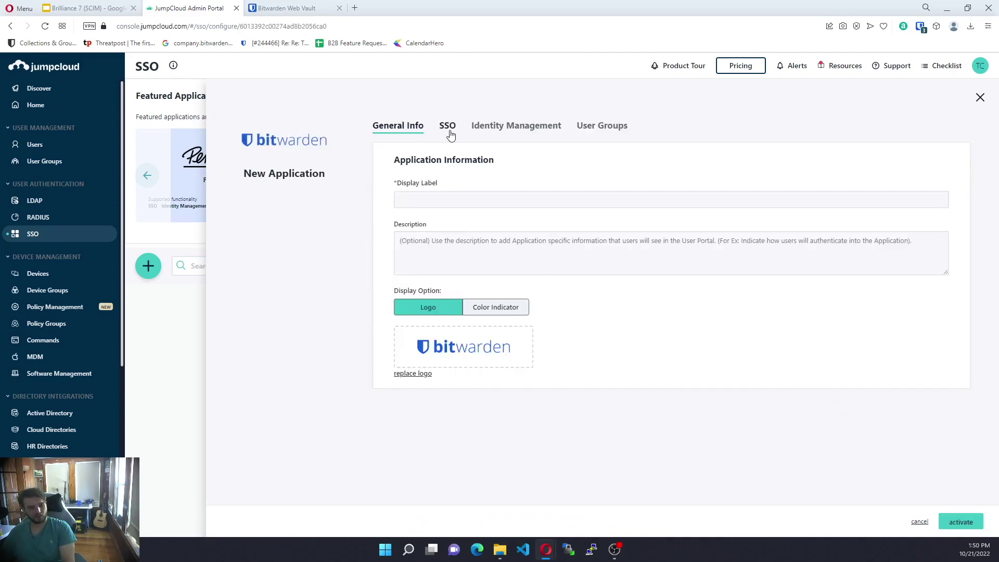
left_click(462, 201)
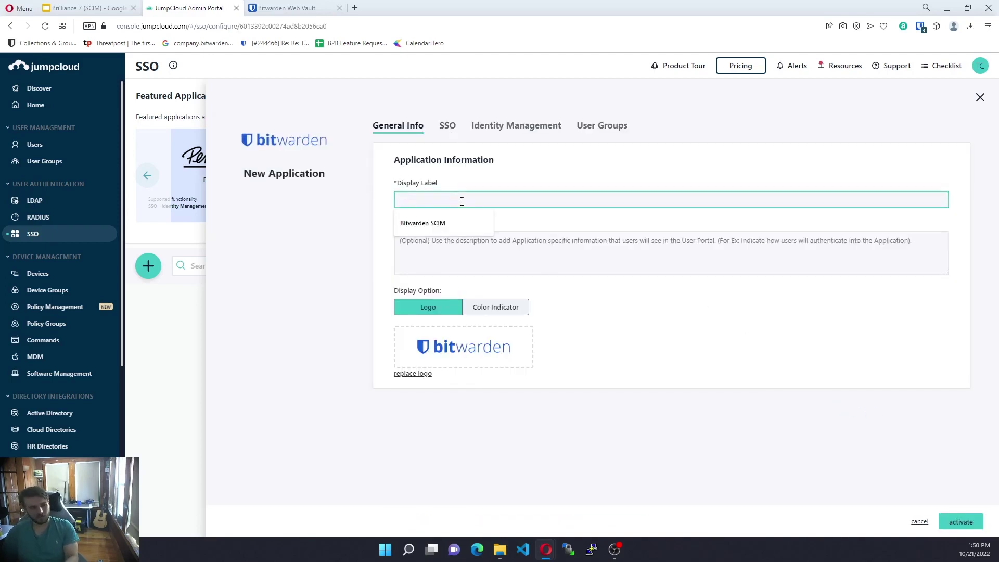
left_click(472, 220)
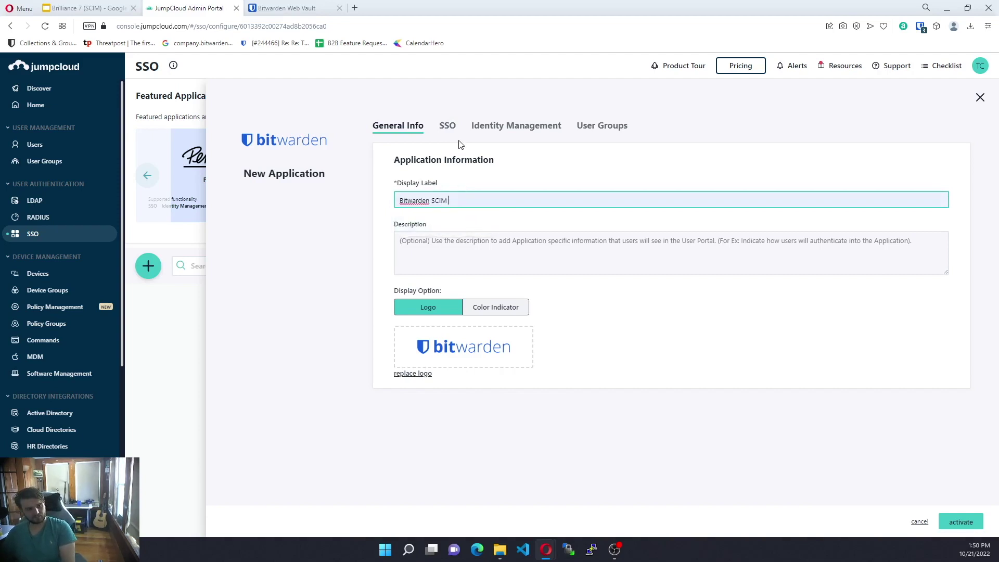
left_click(959, 521)
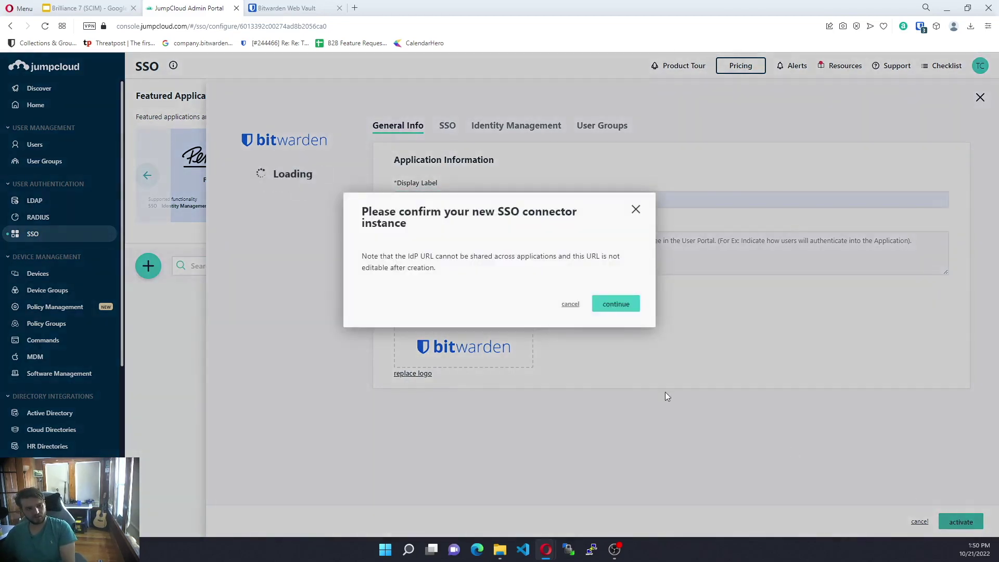
left_click(617, 306)
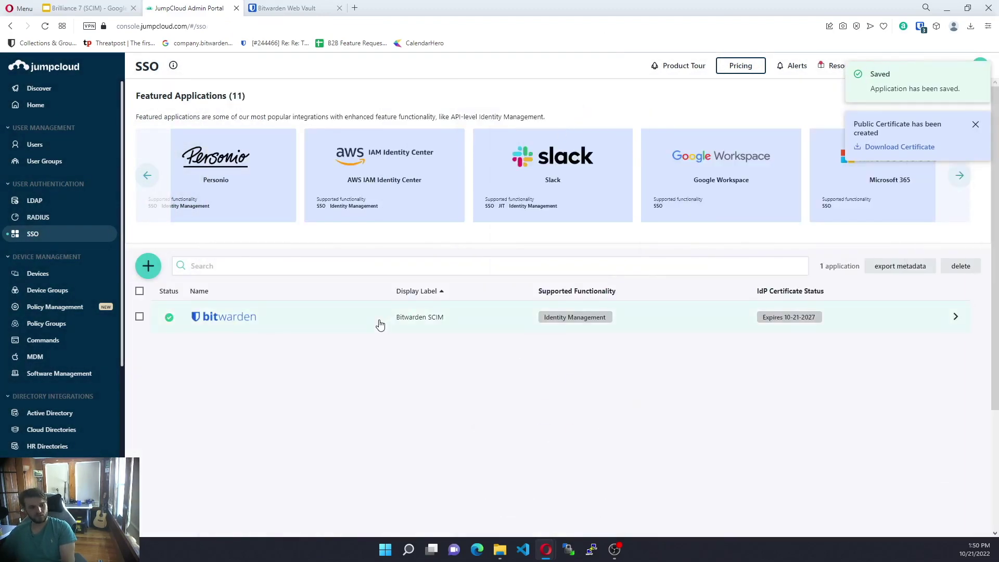
Step: Start SCIM Identity Management on the Bitwarden app, pasting Bitwarden's SCIM URL as the Base URL
left_click(379, 325)
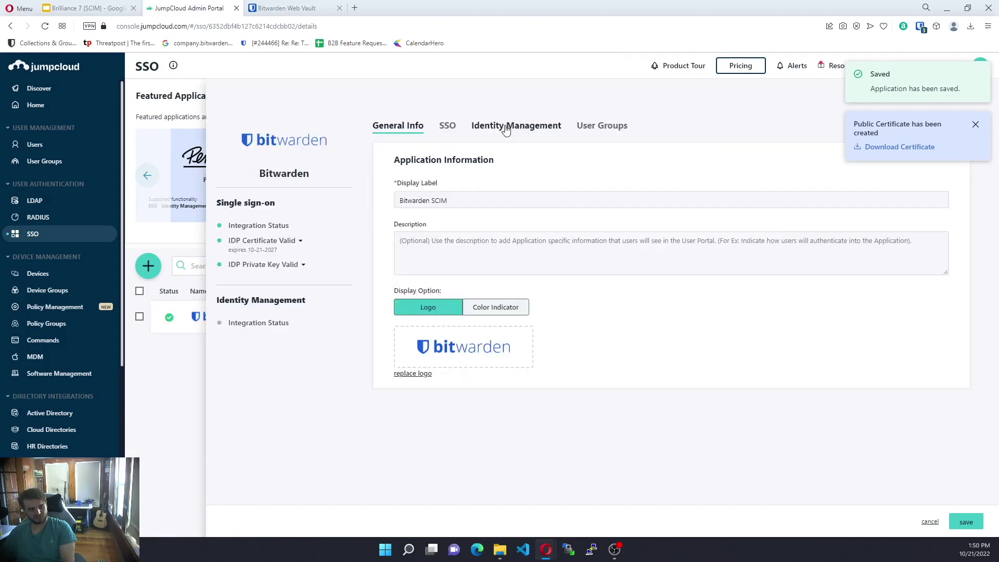
left_click(506, 128)
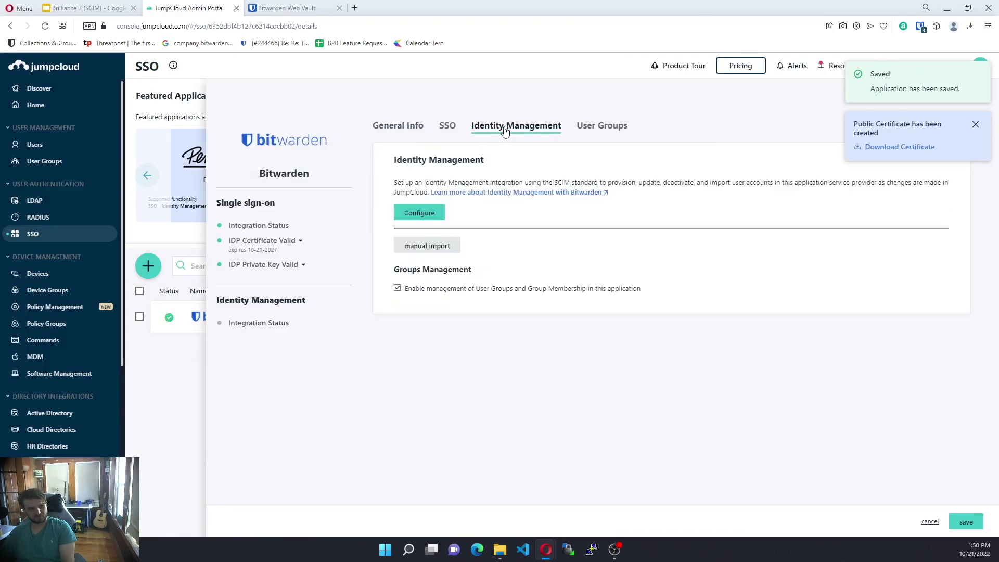
left_click(431, 214)
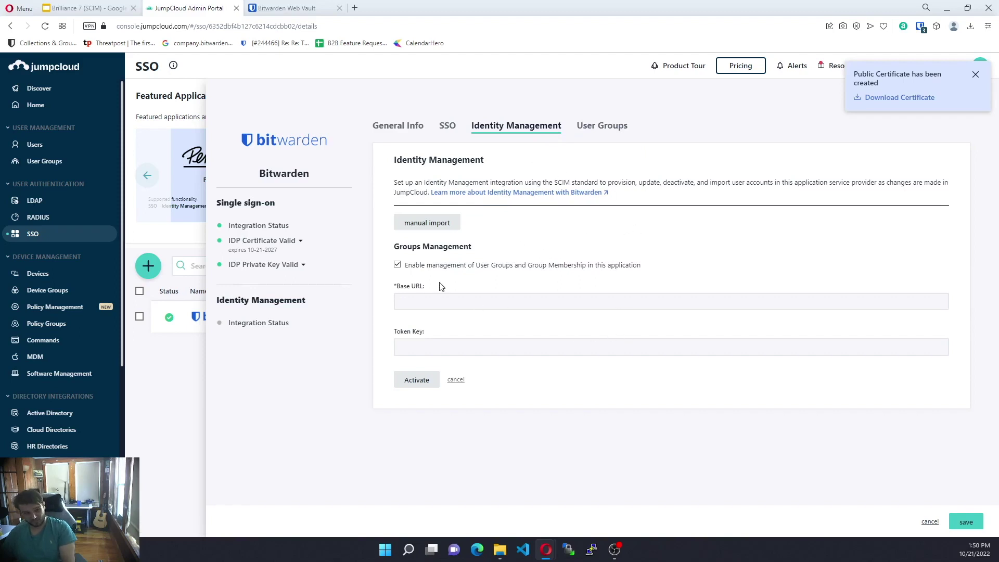
left_click(291, 12)
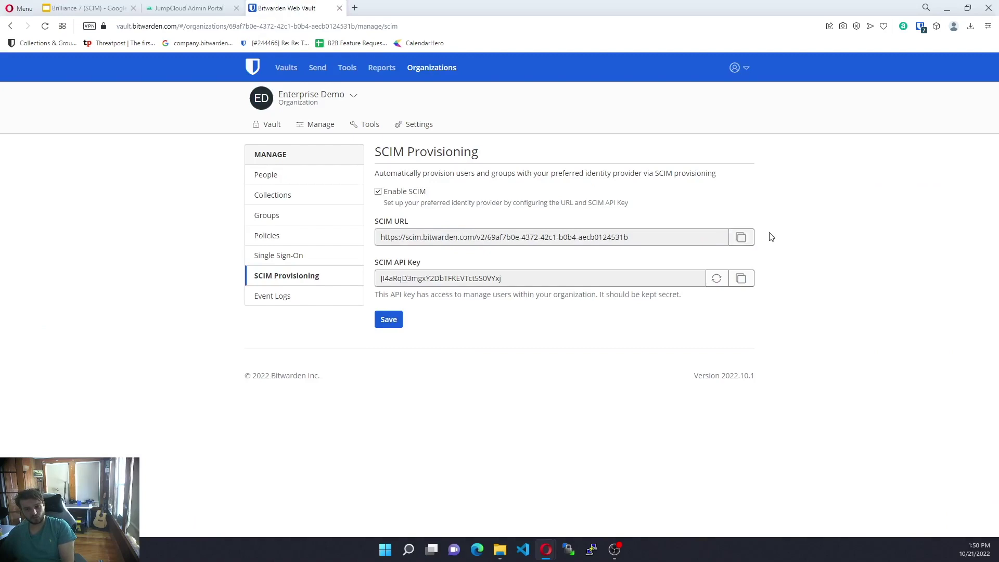
left_click(189, 8)
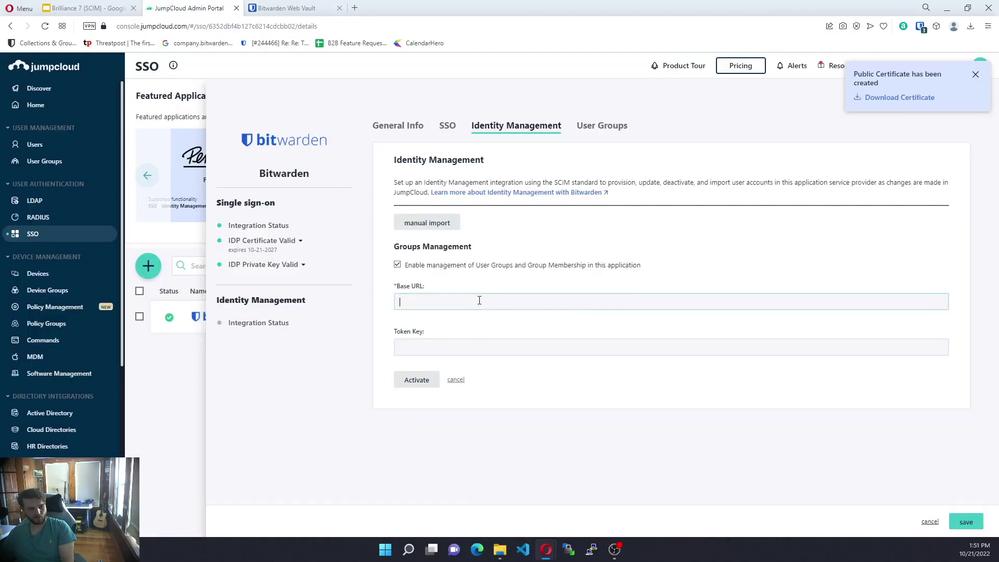
right_click(479, 303)
left_click(519, 384)
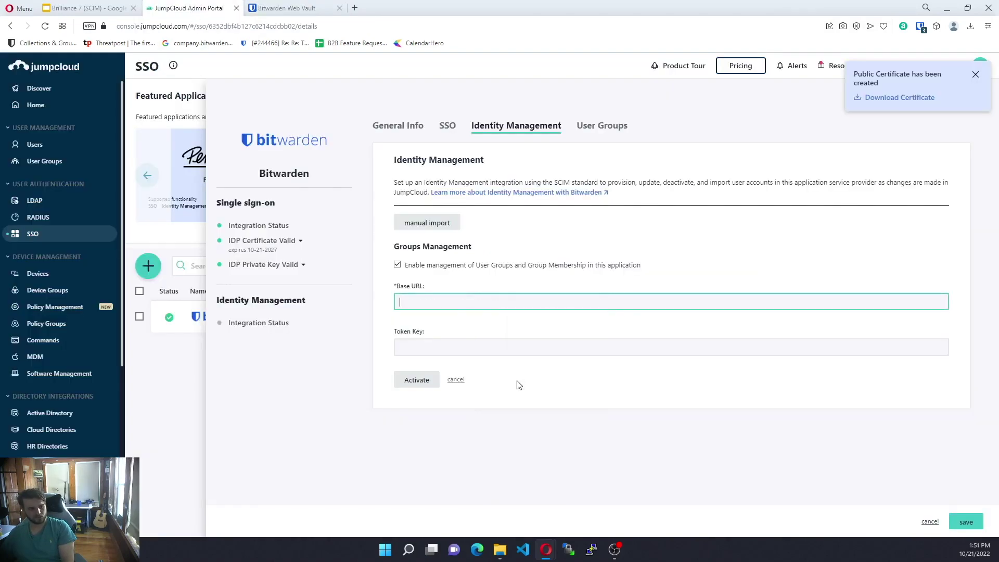
Step: Paste the Bitwarden SCIM API key as the token and activate the verified connection
left_click(290, 8)
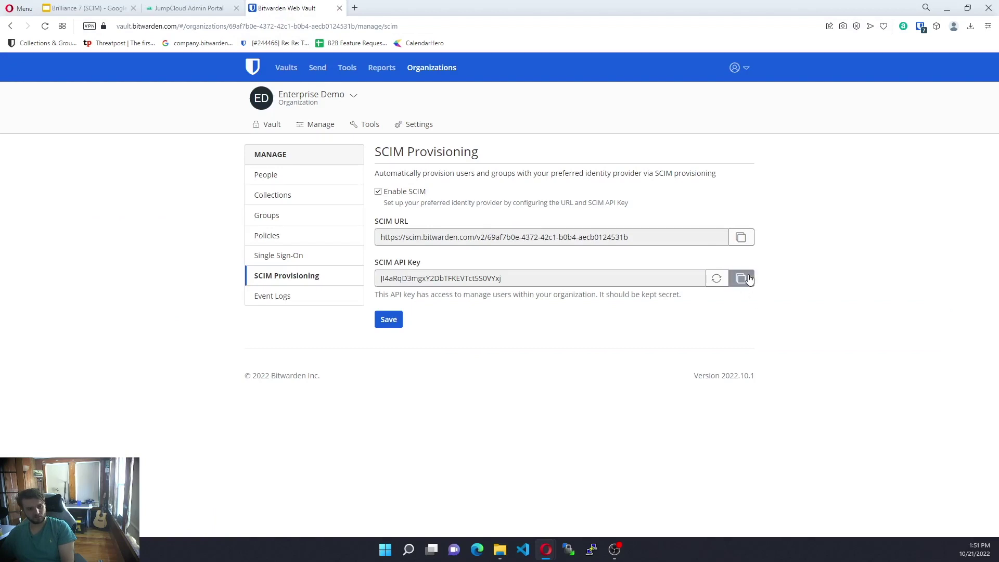
left_click(741, 278)
left_click(187, 8)
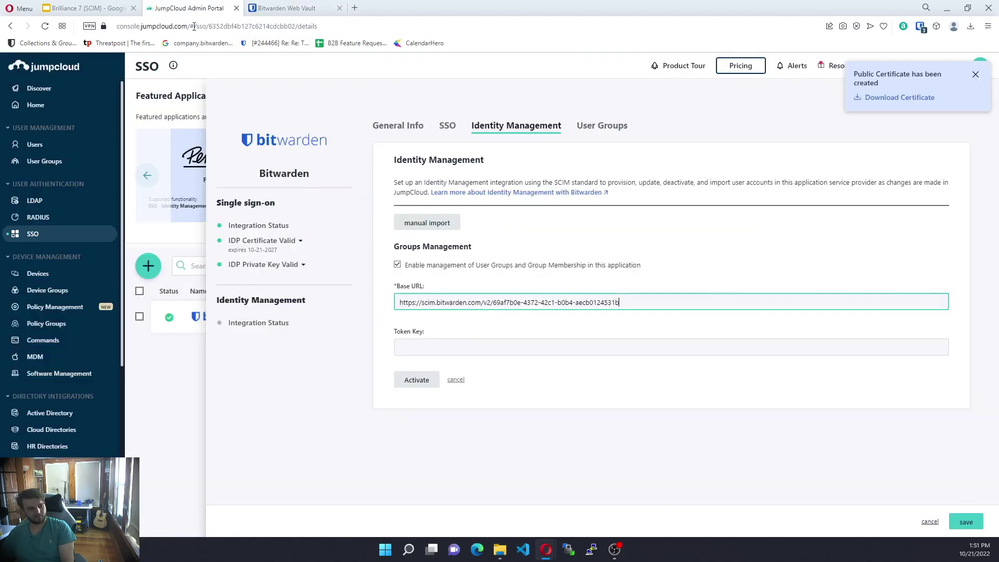
right_click(477, 341)
left_click(503, 253)
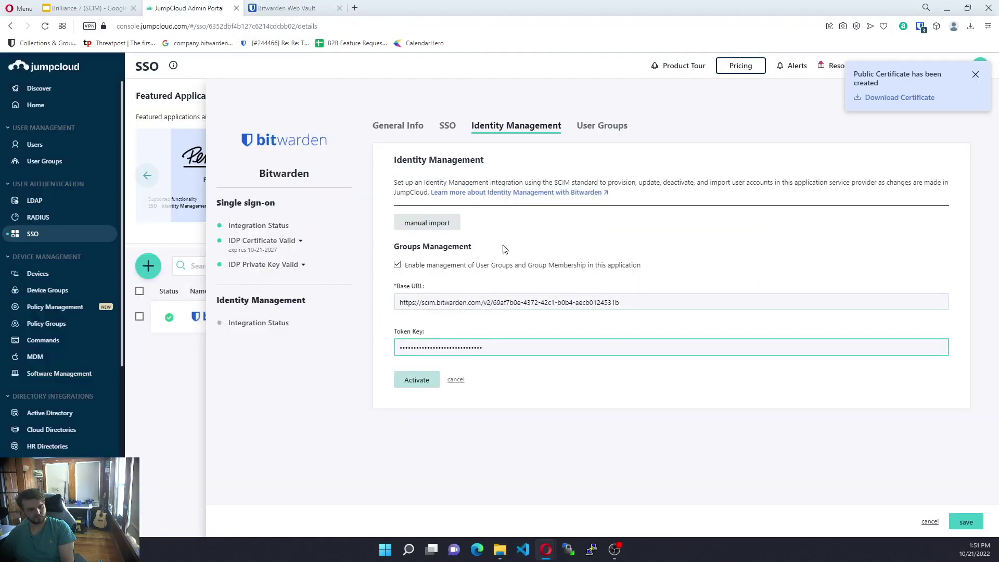
left_click(423, 378)
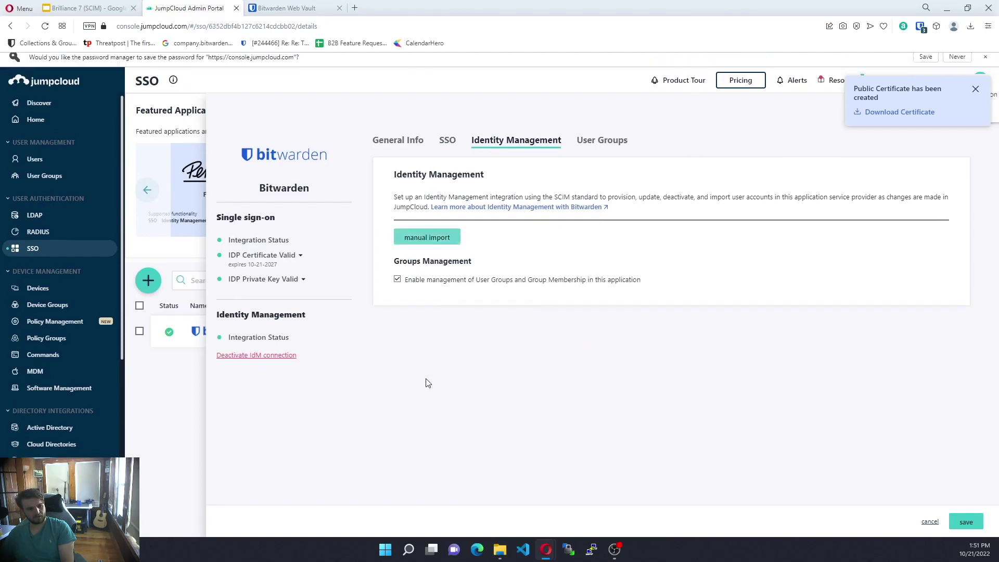
left_click(975, 95)
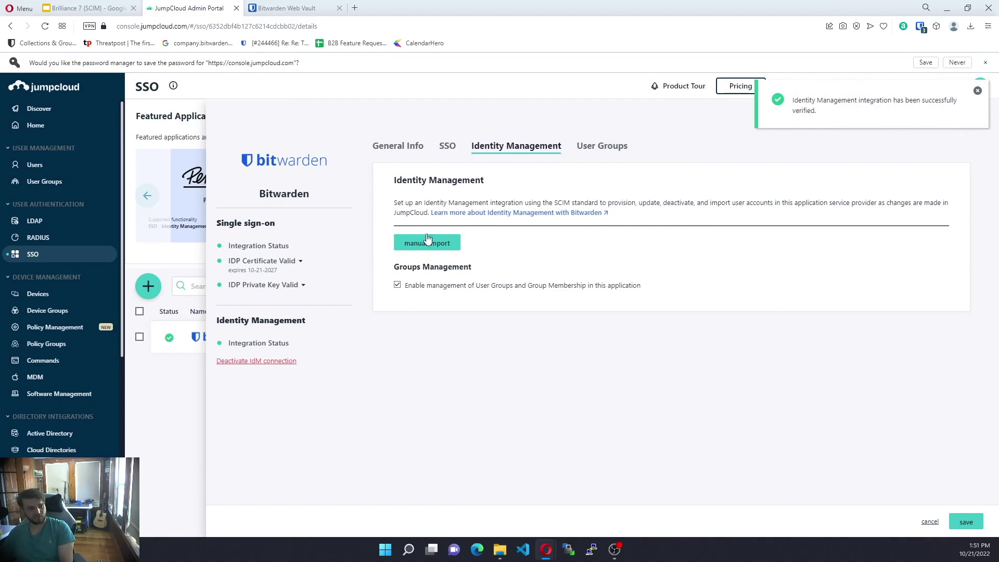
left_click(599, 149)
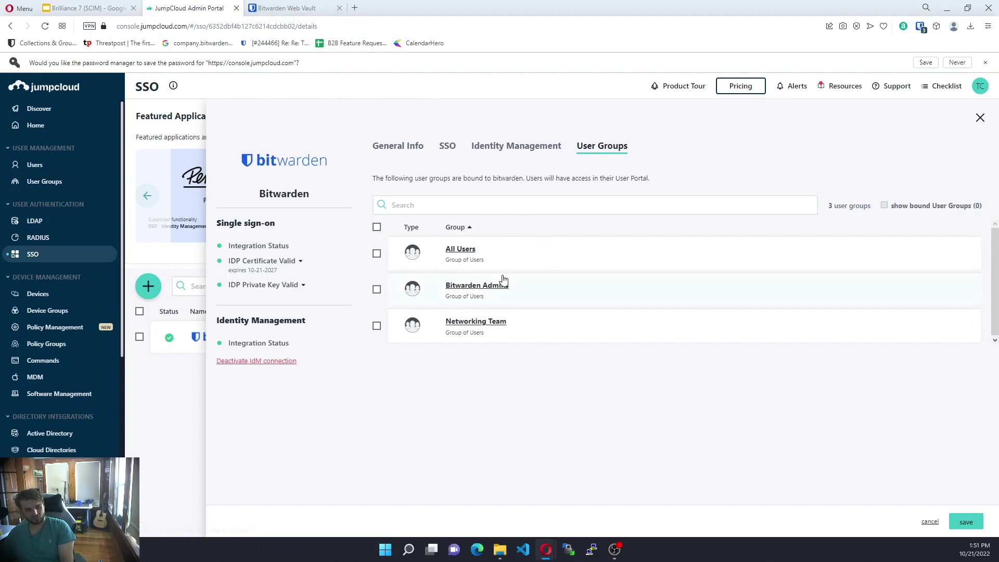
Step: Confirm the Bitwarden organization currently has no groups and two members
left_click(293, 8)
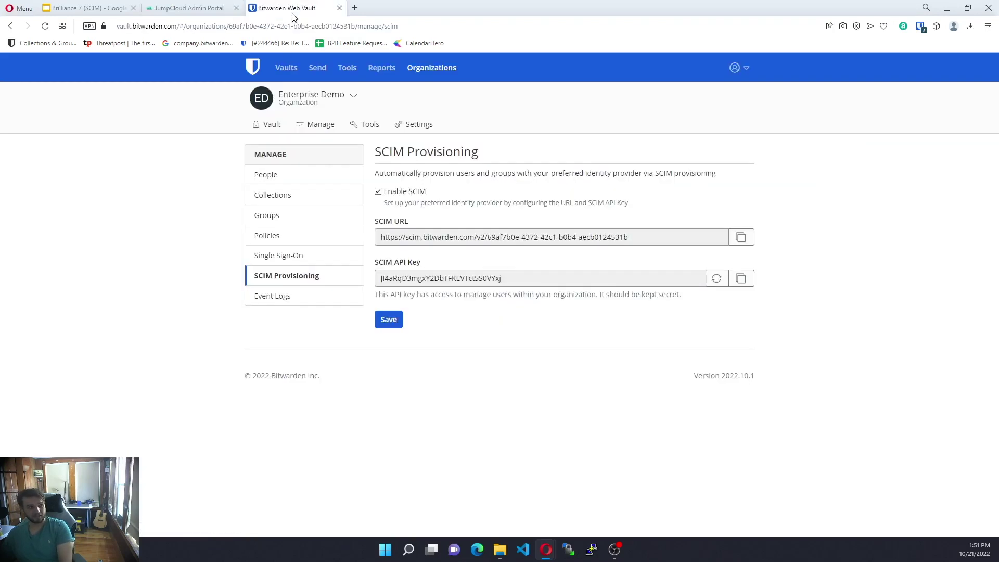
left_click(284, 220)
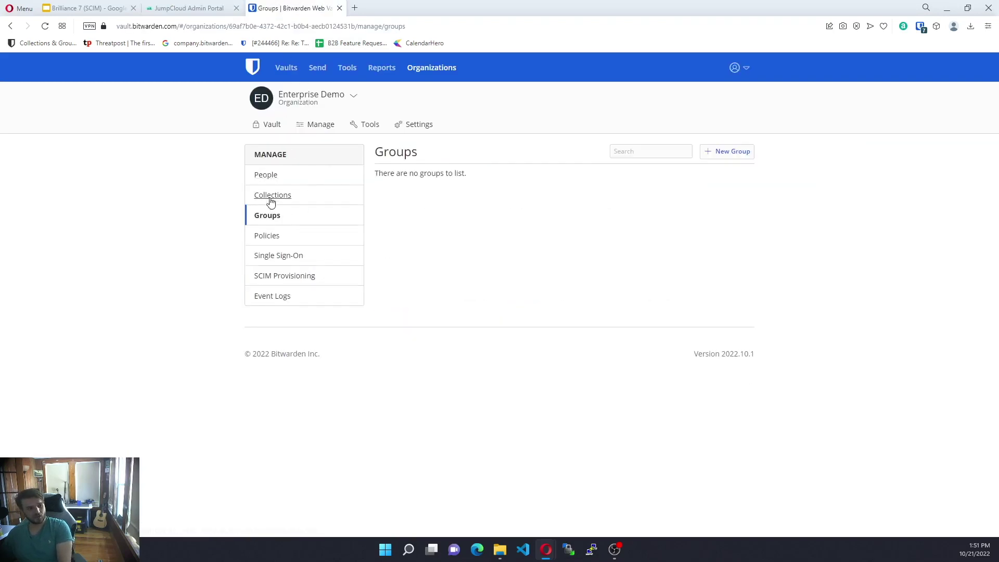
left_click(273, 175)
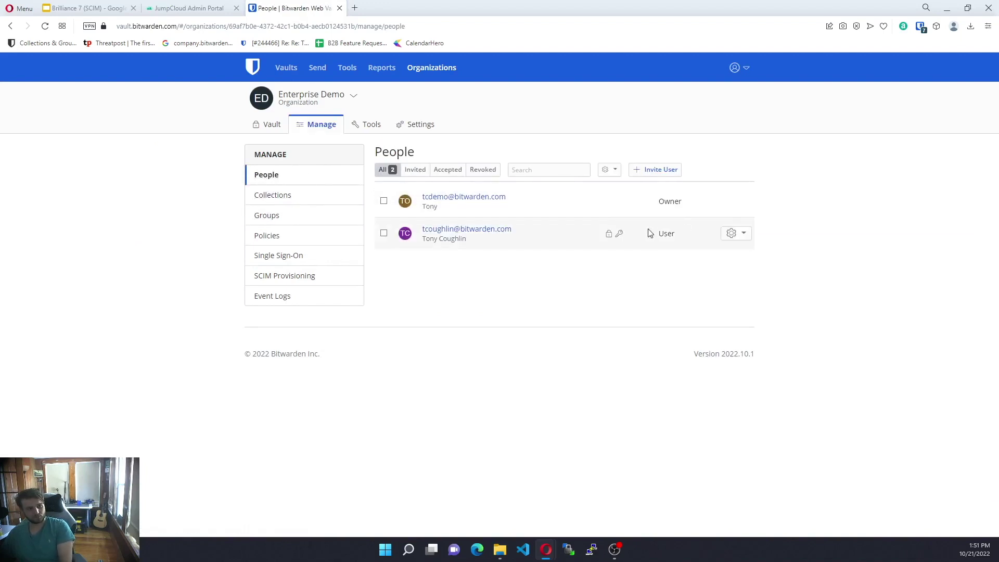
Step: Bind all three user groups to JumpCloud's Bitwarden app and save
left_click(188, 8)
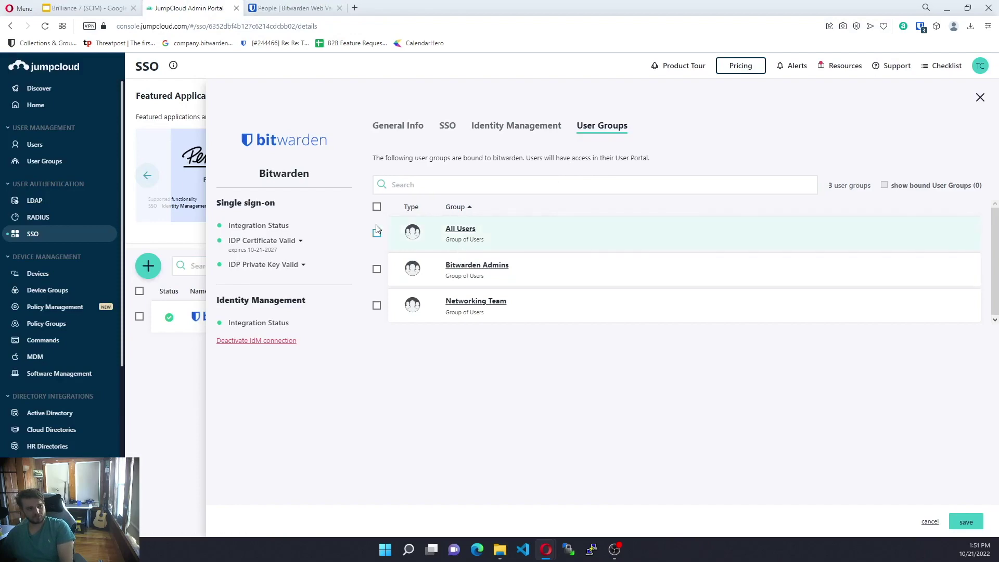
left_click(377, 207)
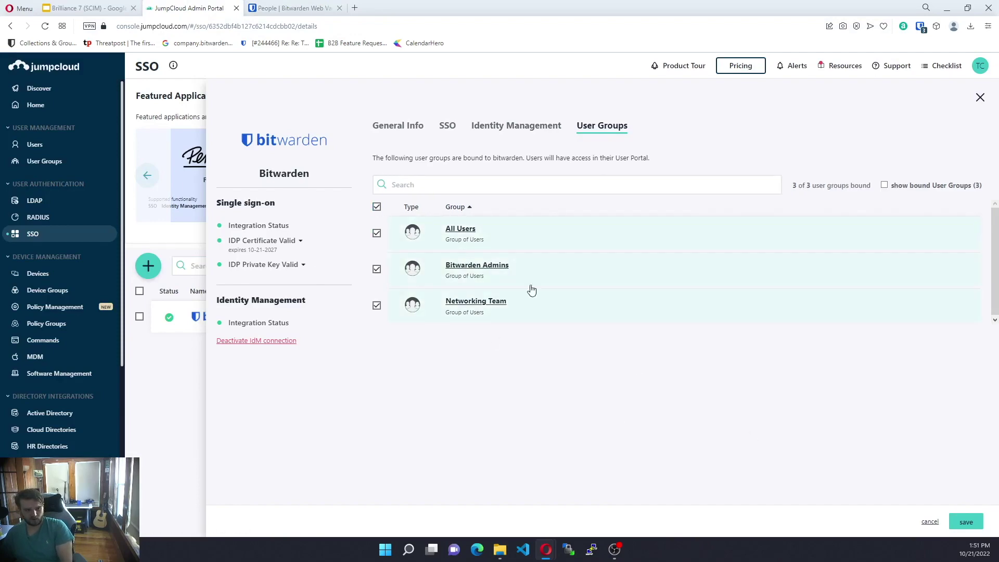
left_click(966, 522)
Step: Verify three invited users and the All Users, Bitwarden Admins and Networking Team groups in Bitwarden
left_click(300, 10)
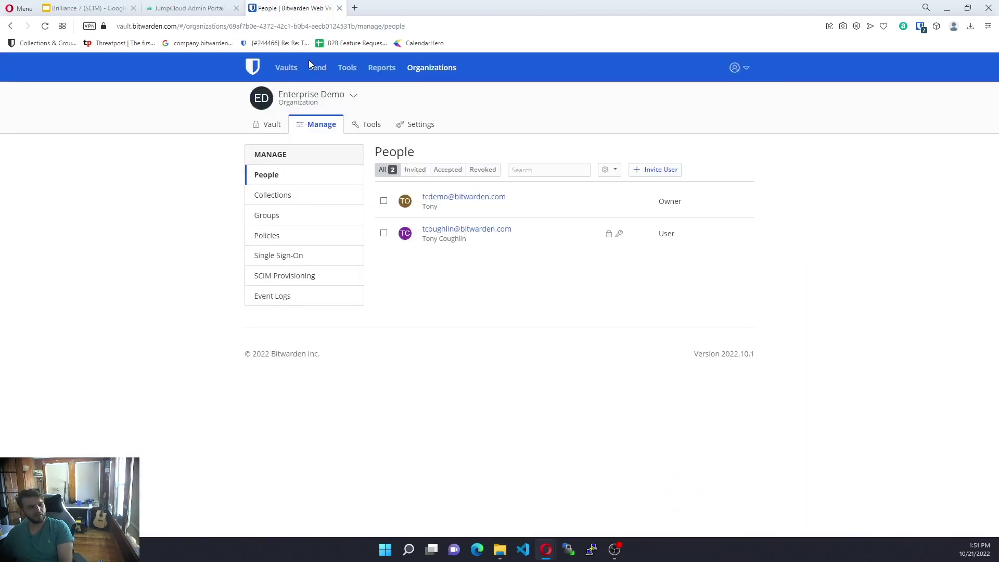
left_click(362, 124)
left_click(319, 127)
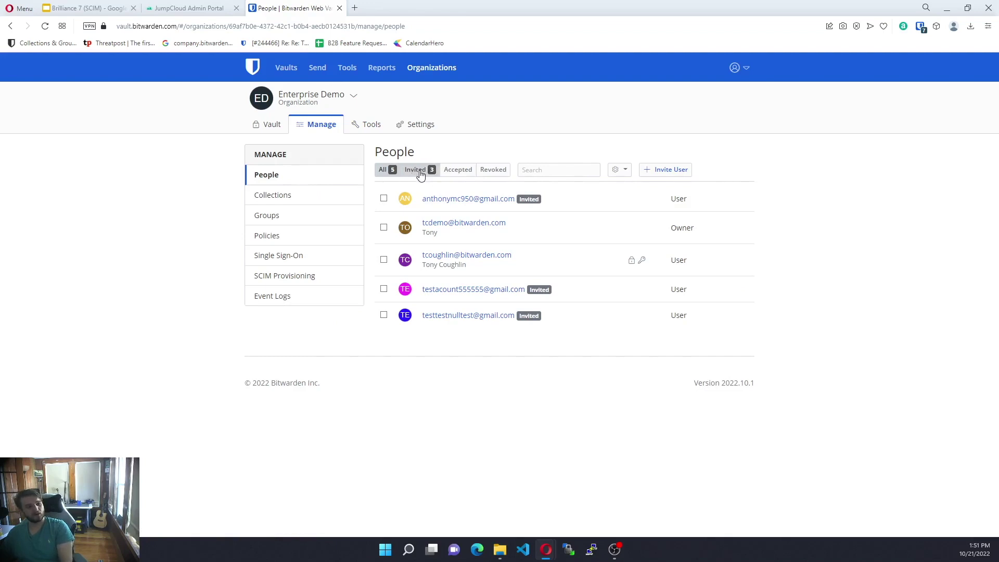
left_click(420, 171)
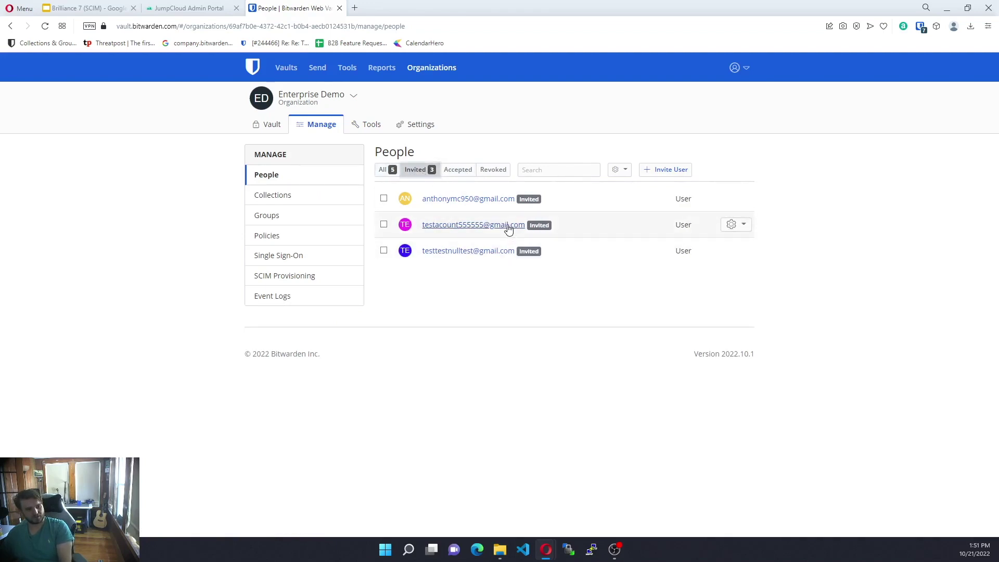
left_click(278, 221)
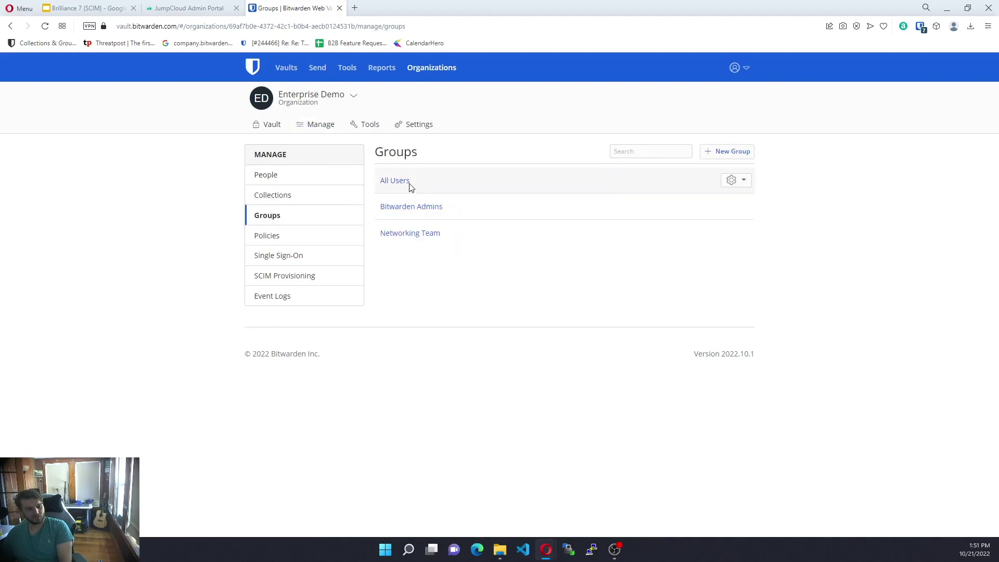
left_click(201, 8)
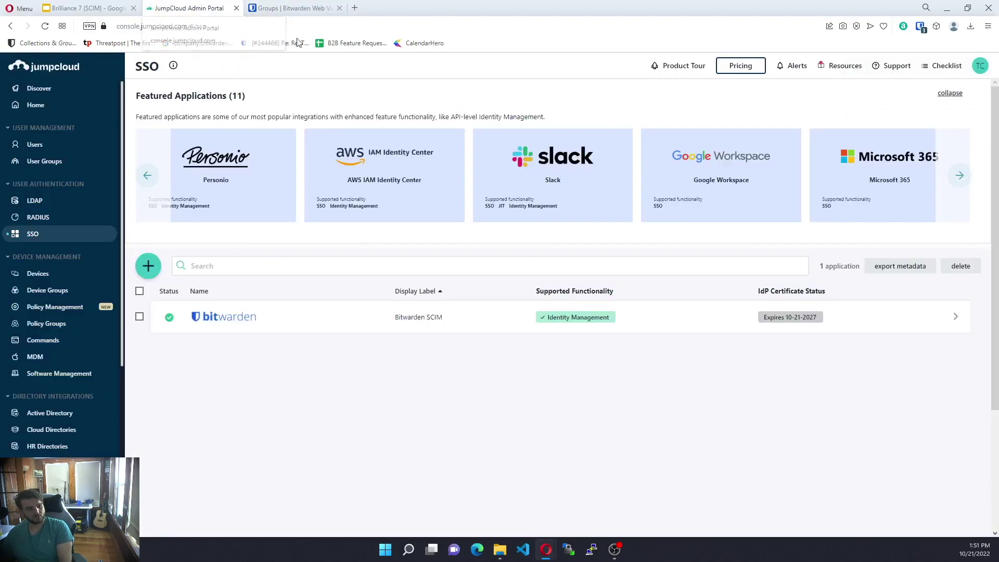
left_click(638, 332)
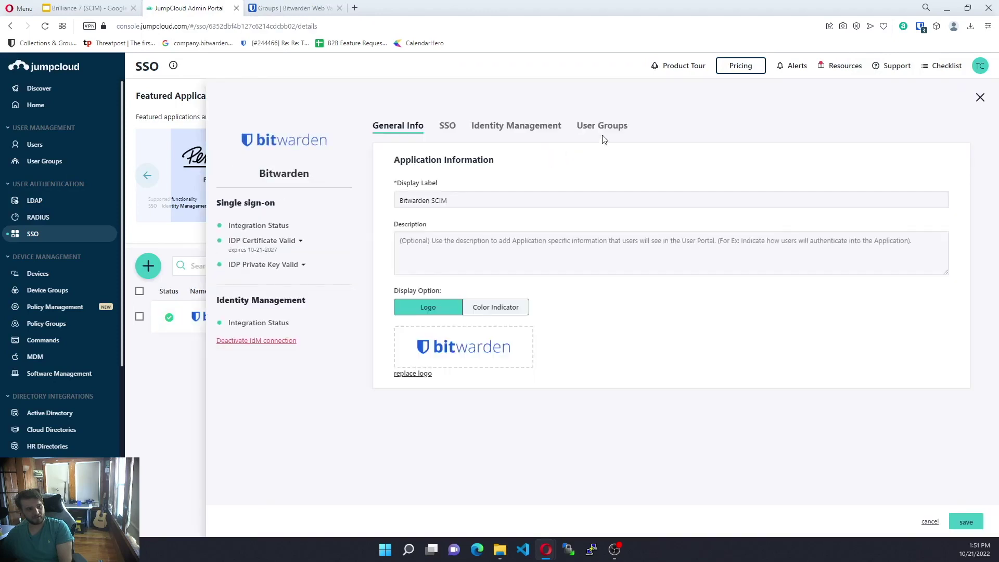
left_click(602, 127)
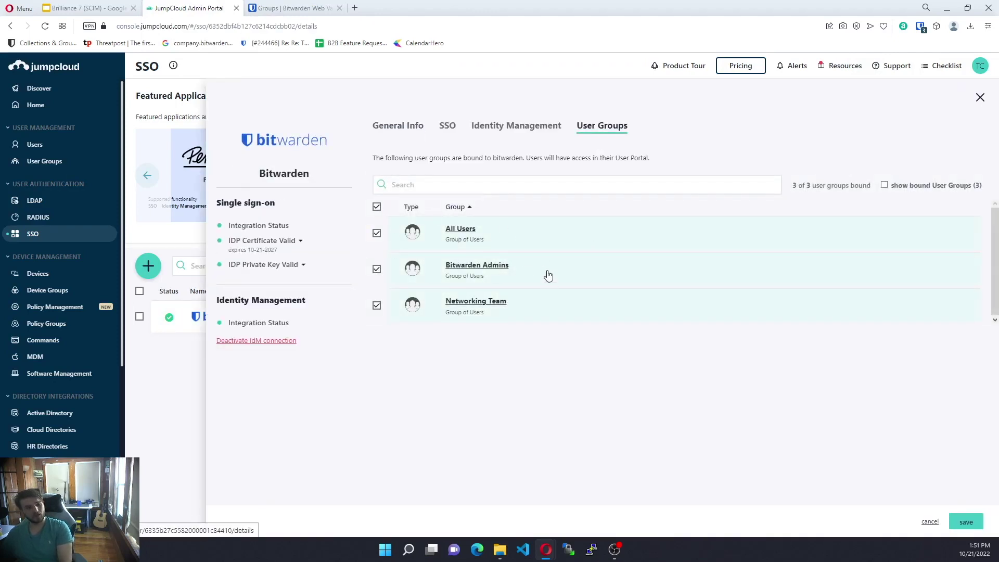
left_click(291, 8)
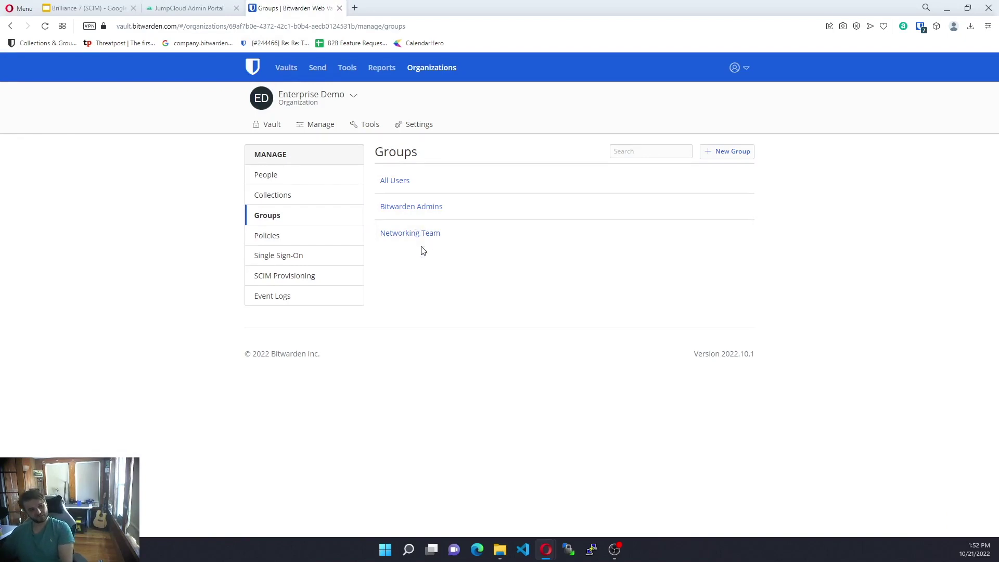
Step: Inspect the Networking Team group's external id and close the editor unchanged
left_click(417, 233)
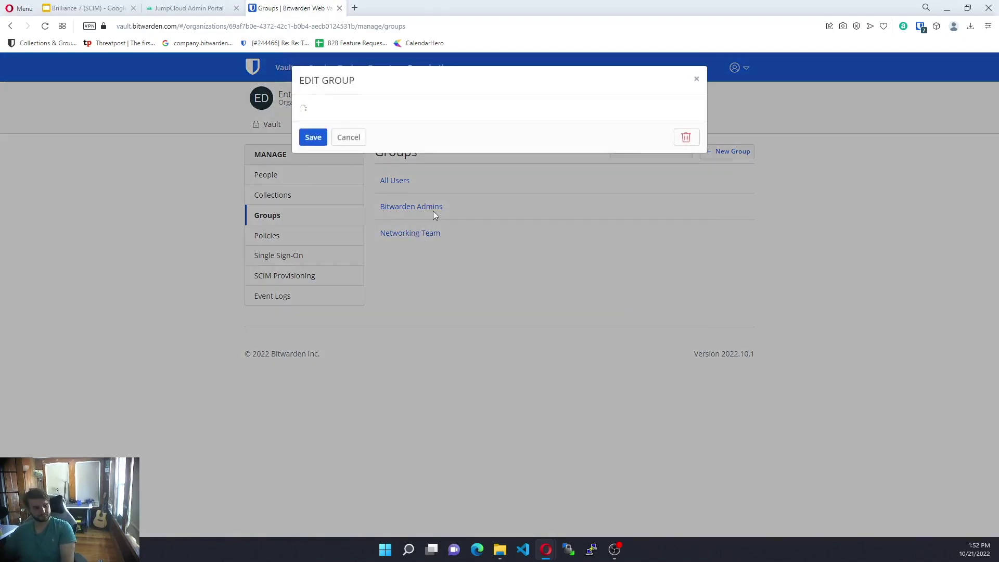
key("Tab")
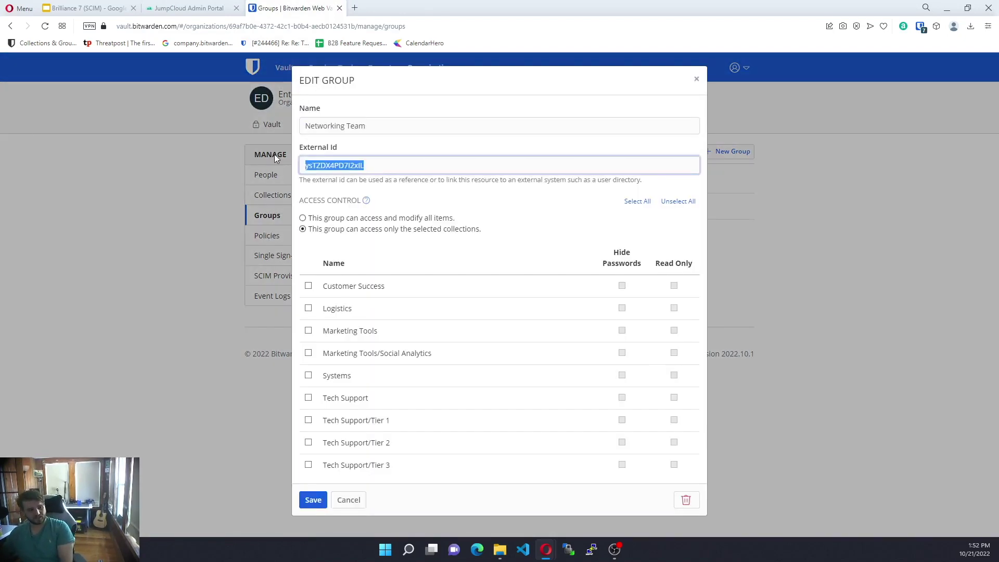
left_click(696, 79)
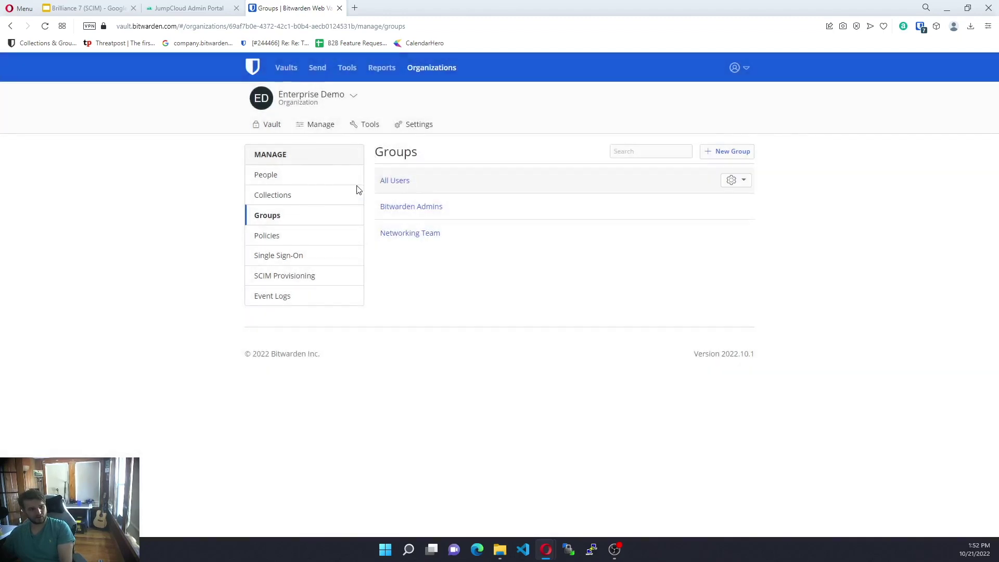
Step: Open an invited user's settings from the People list and close without changes
left_click(264, 175)
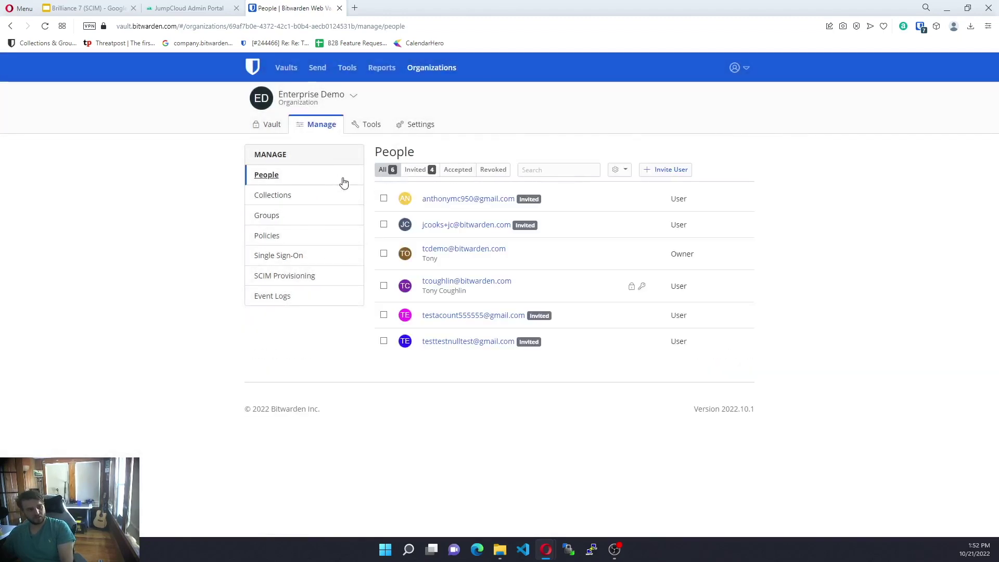
left_click(464, 317)
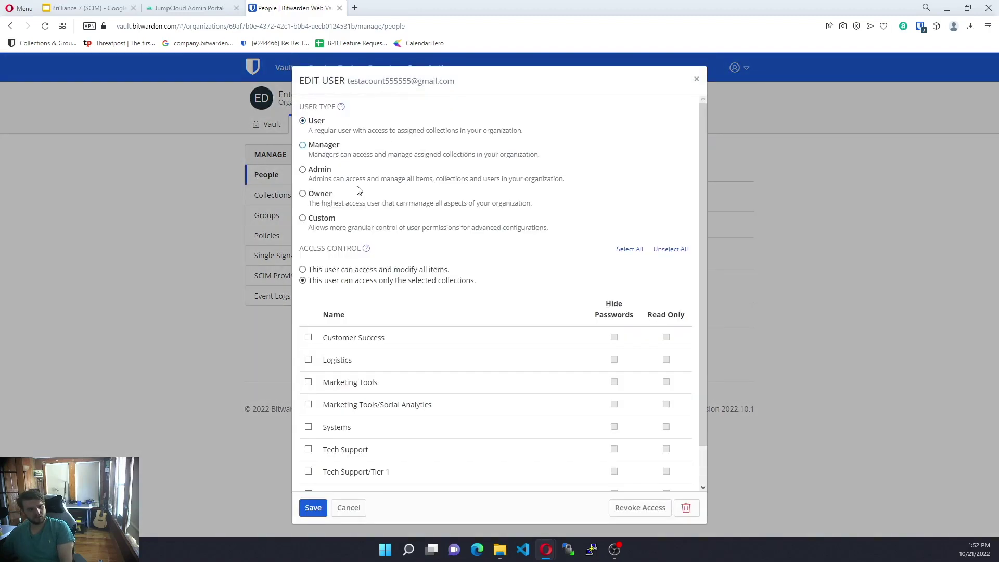
left_click(696, 79)
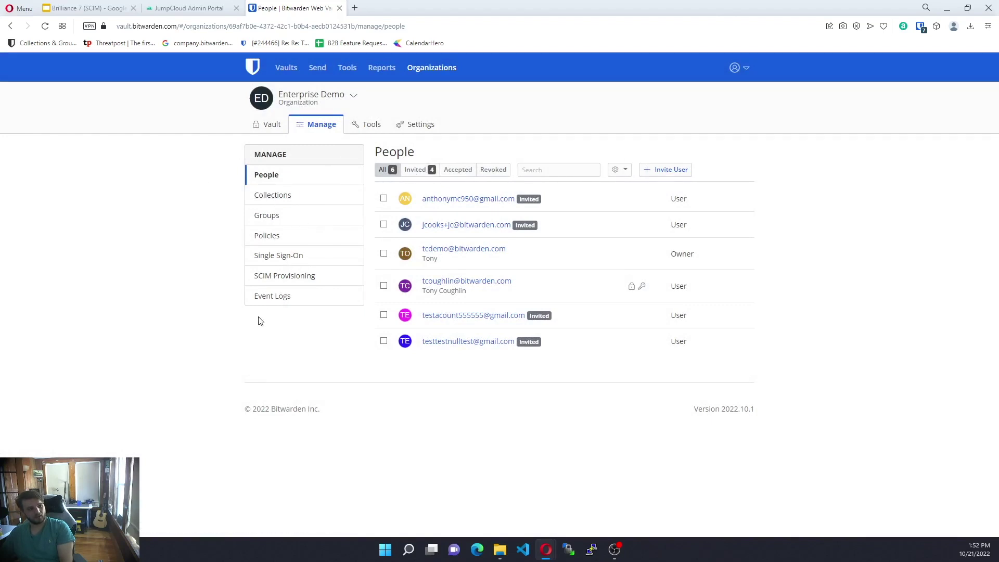
Step: Review the newest Event Logs entries: groups created and users invited by an Unknown actor at 1:51 PM
left_click(272, 295)
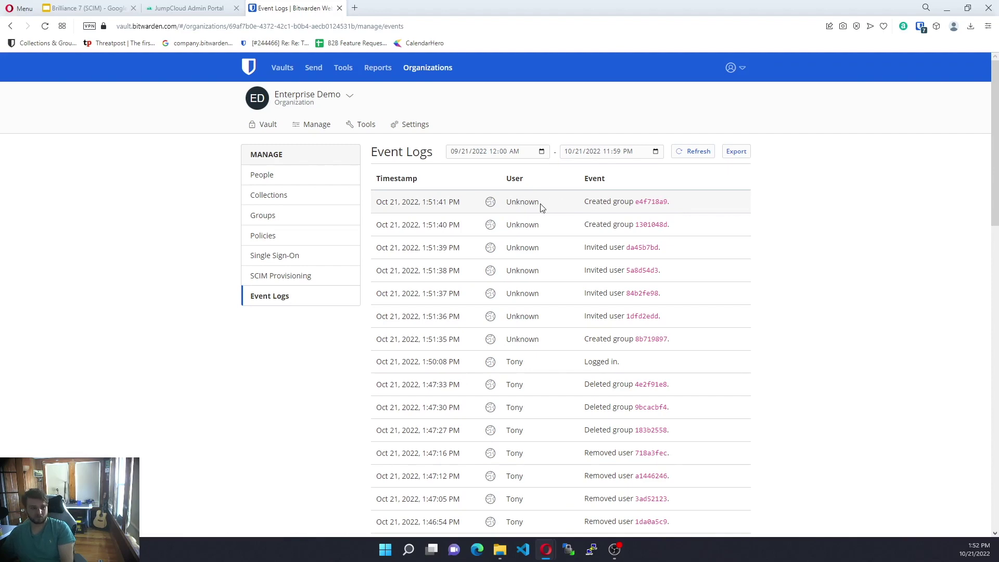
double_click(536, 203)
left_click(514, 206)
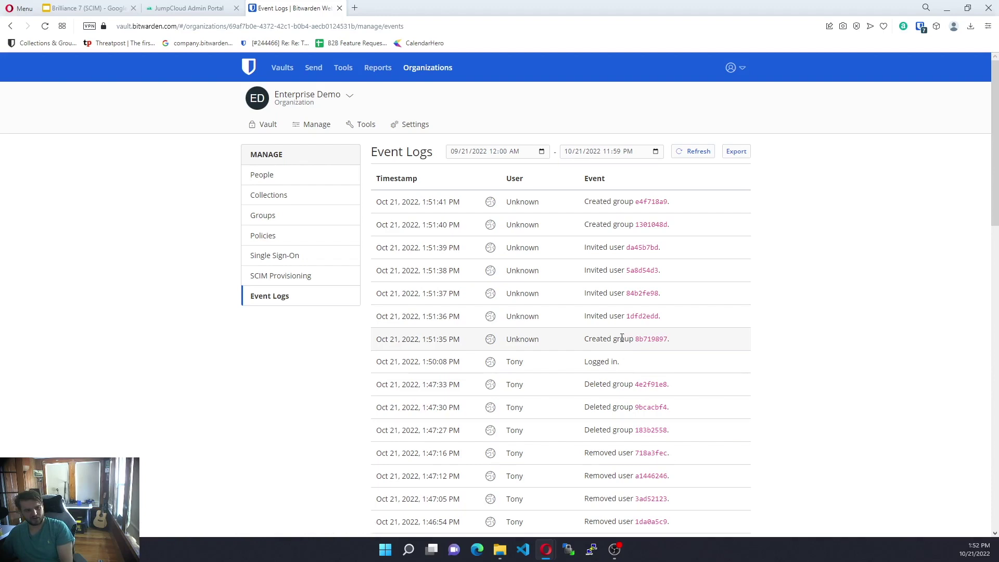
double_click(448, 247)
left_click(412, 250)
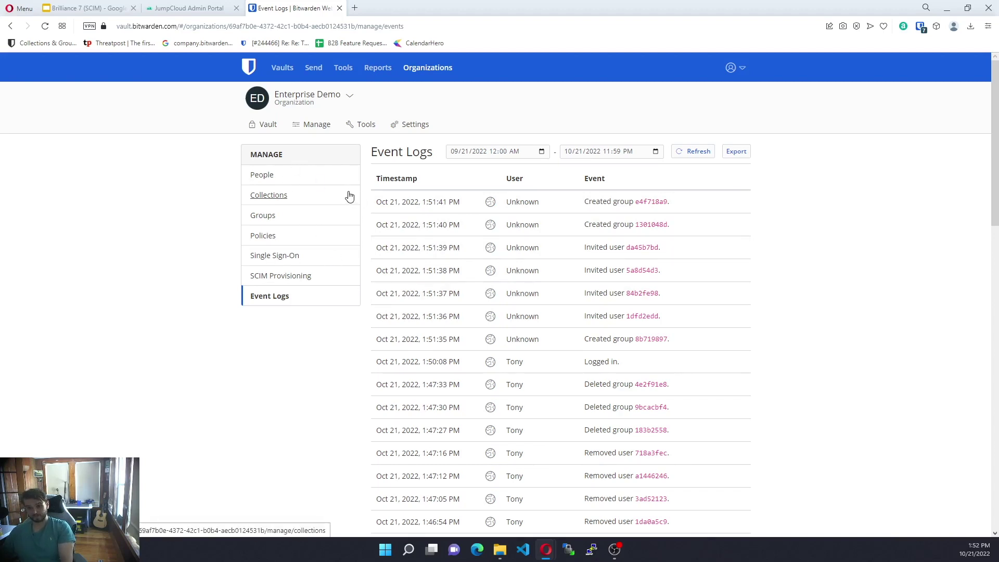
left_click(203, 8)
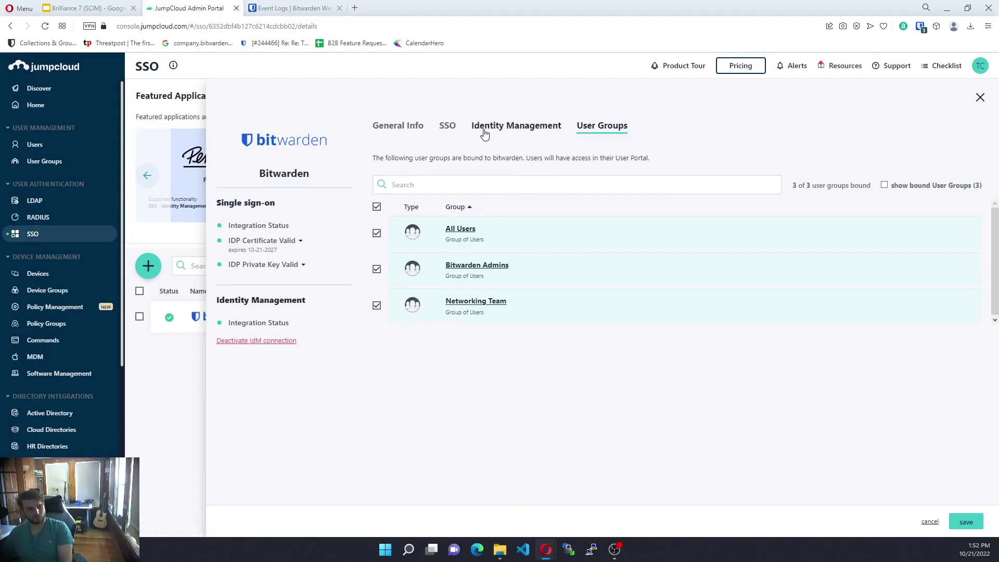
left_click(284, 10)
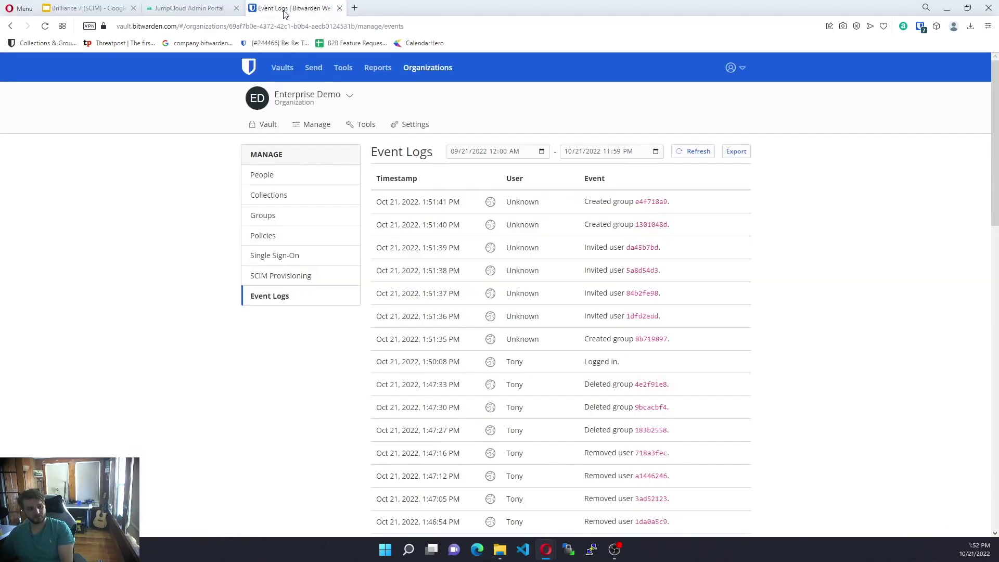